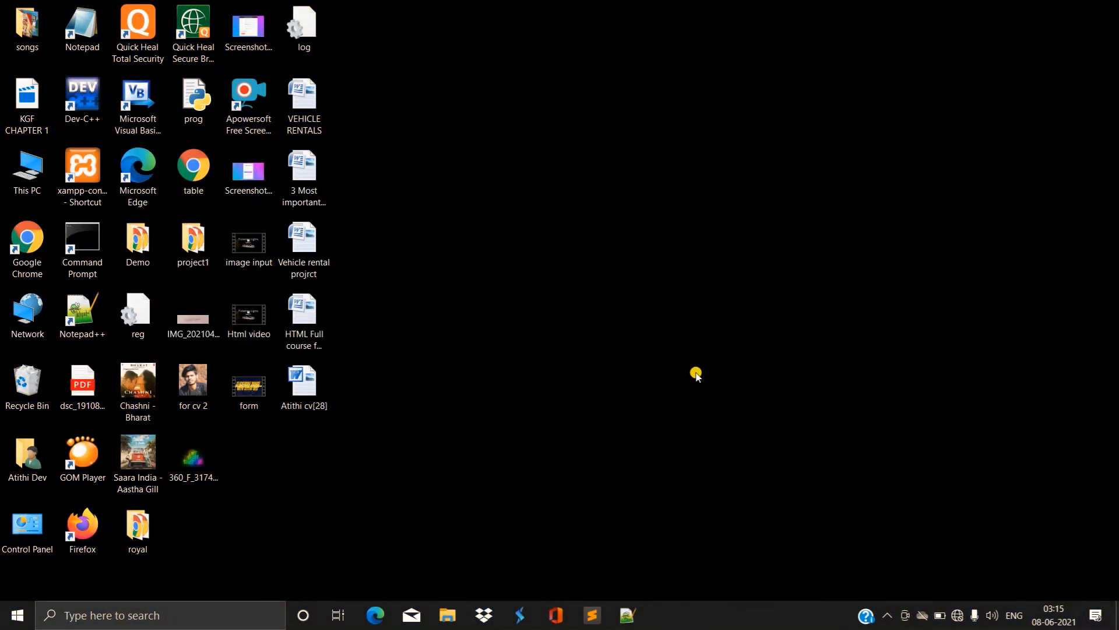
Search Windows for Video editor and open the app.
{"action": "left_click", "coordinate": [111, 614]}
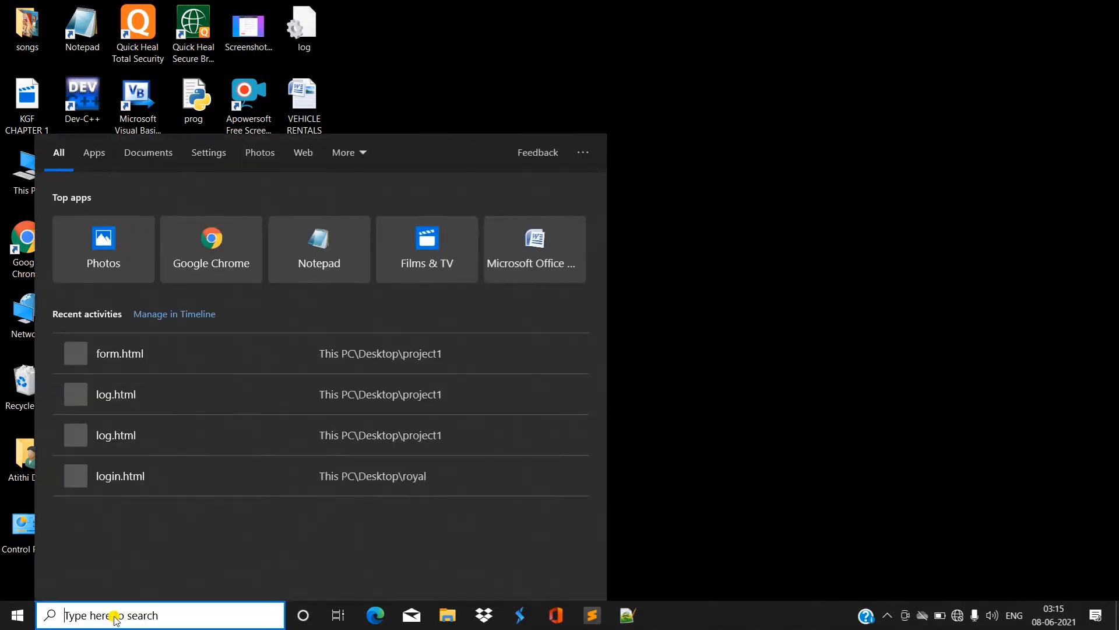
{"action": "type", "text": "vi"}
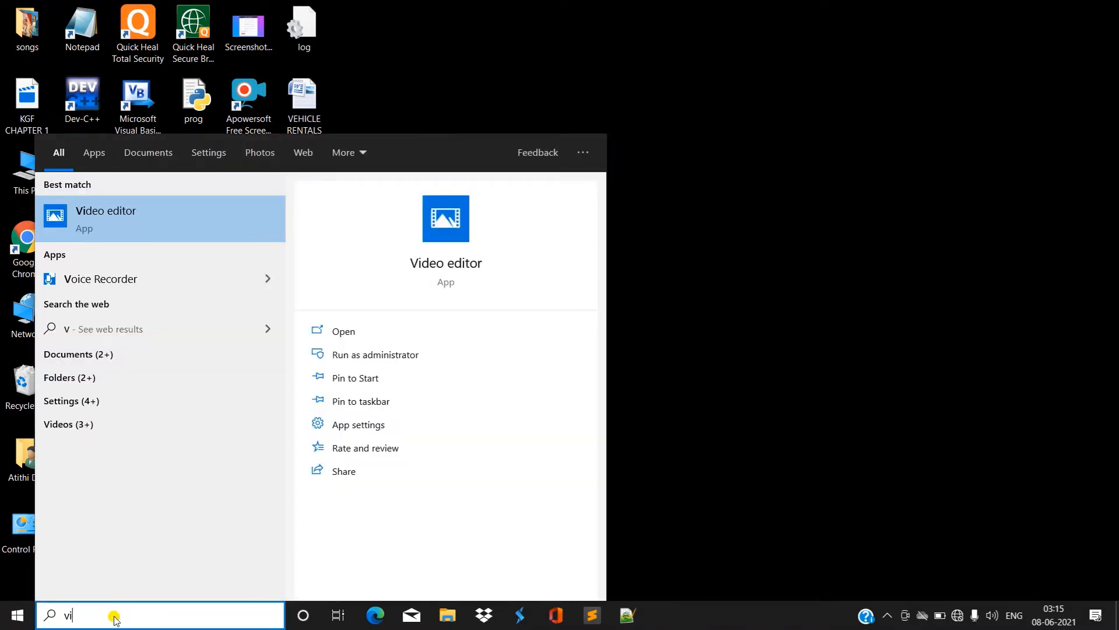
{"action": "type", "text": "de"}
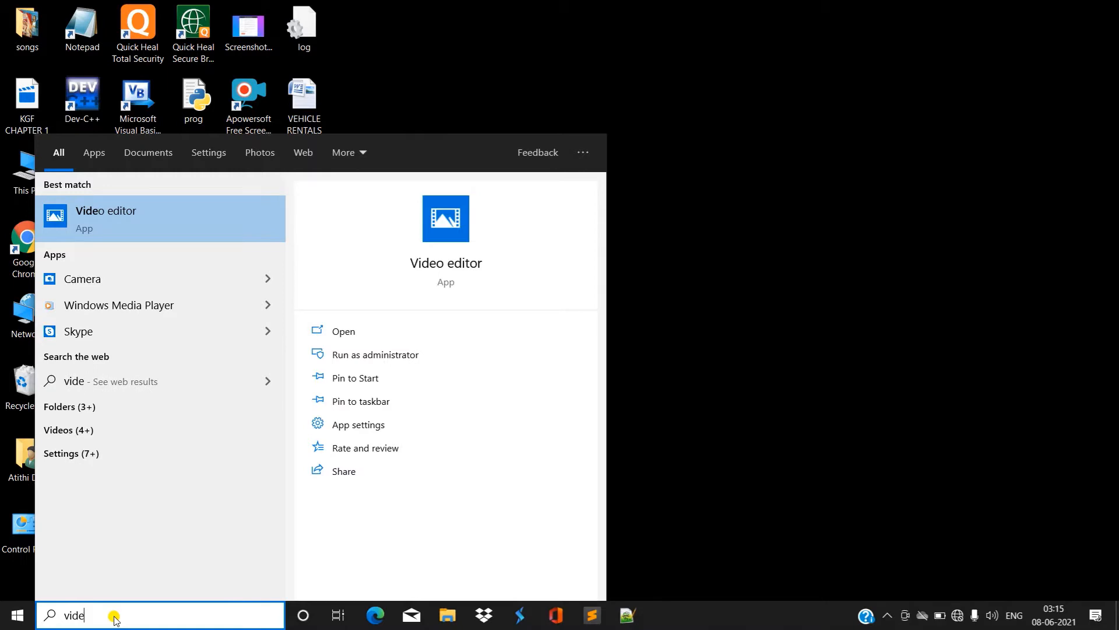
{"action": "left_click", "coordinate": [156, 224]}
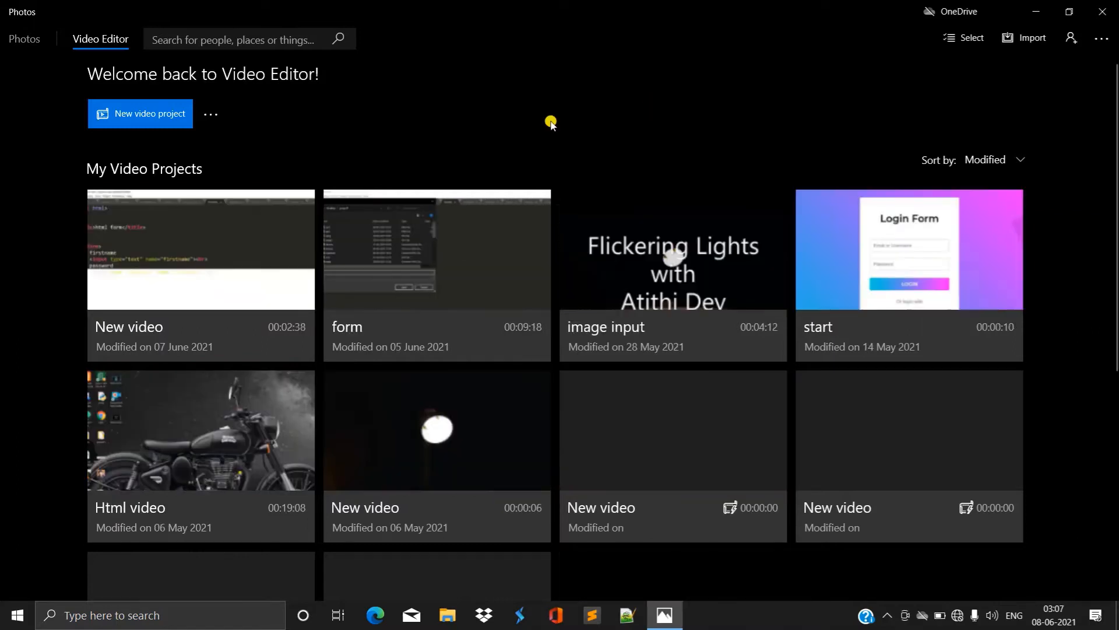
Create a new video project named Demo.
{"action": "left_click", "coordinate": [150, 114]}
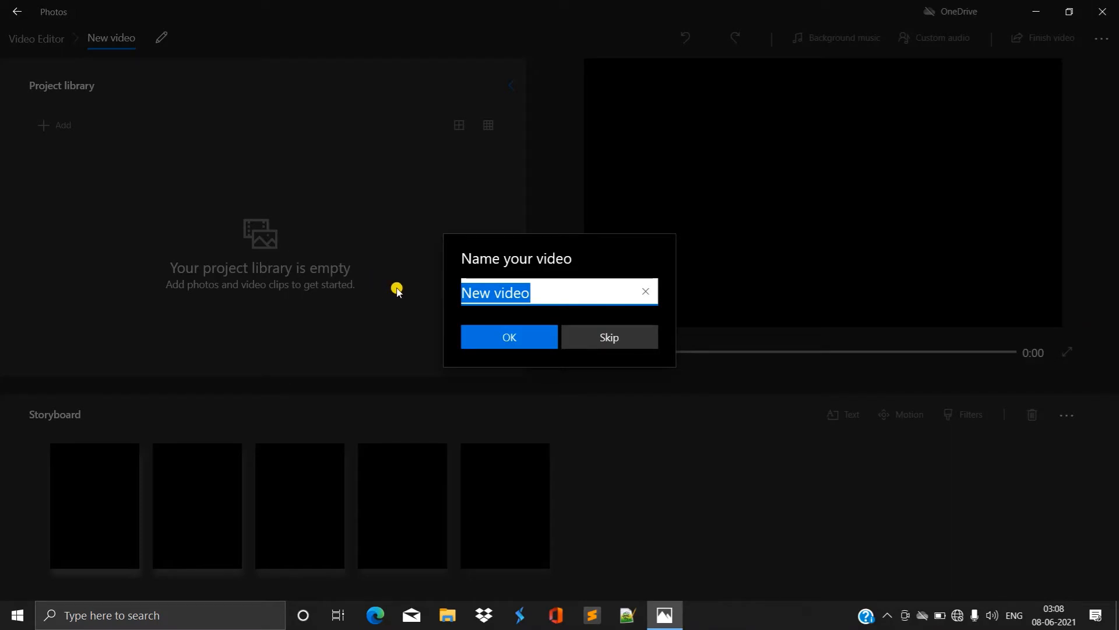
{"action": "key", "text": "BackSpace"}
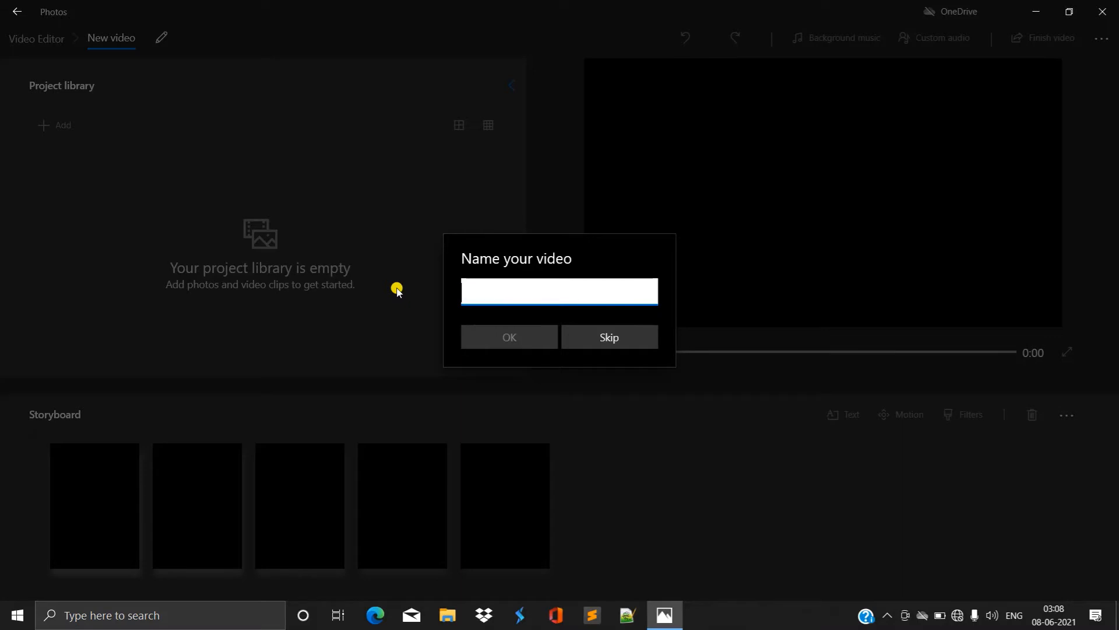
{"action": "type", "text": "De"}
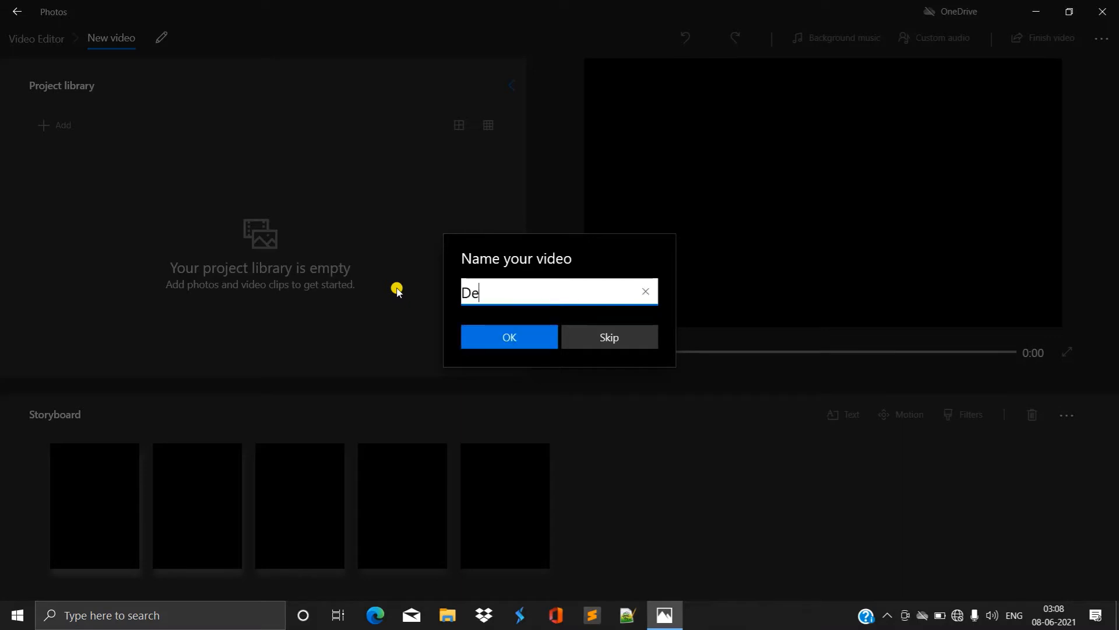
{"action": "type", "text": "mo"}
{"action": "left_click", "coordinate": [500, 330]}
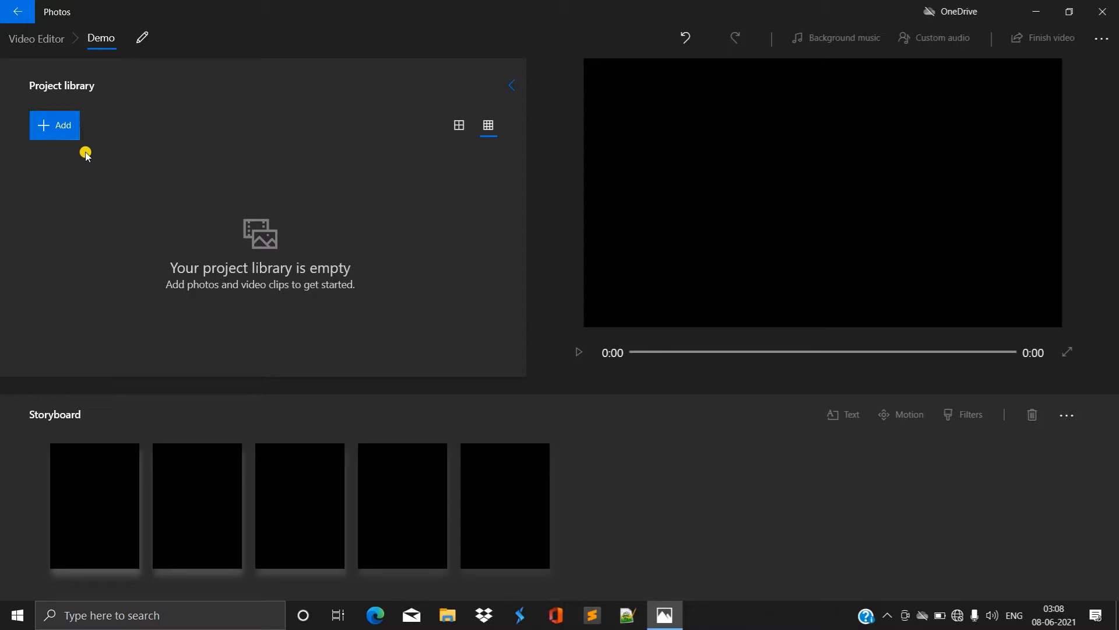
Import the 20210529_1530401 and instagram_mp4(15) videos from this PC's Downloads folder and place both on the storyboard.
{"action": "left_click", "coordinate": [61, 125]}
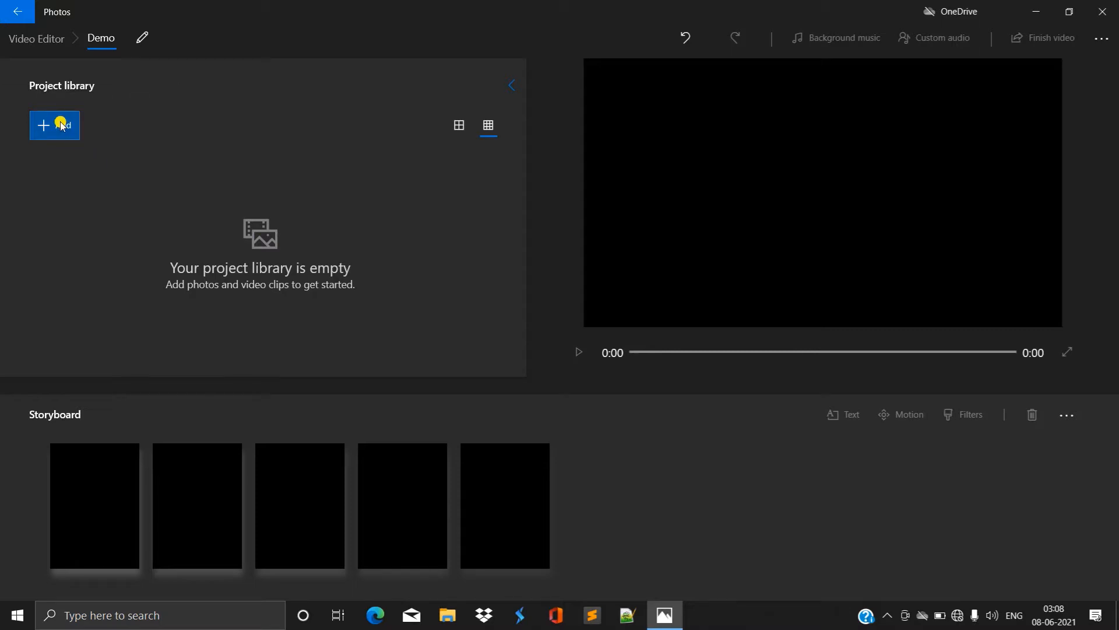
{"action": "left_click", "coordinate": [61, 125]}
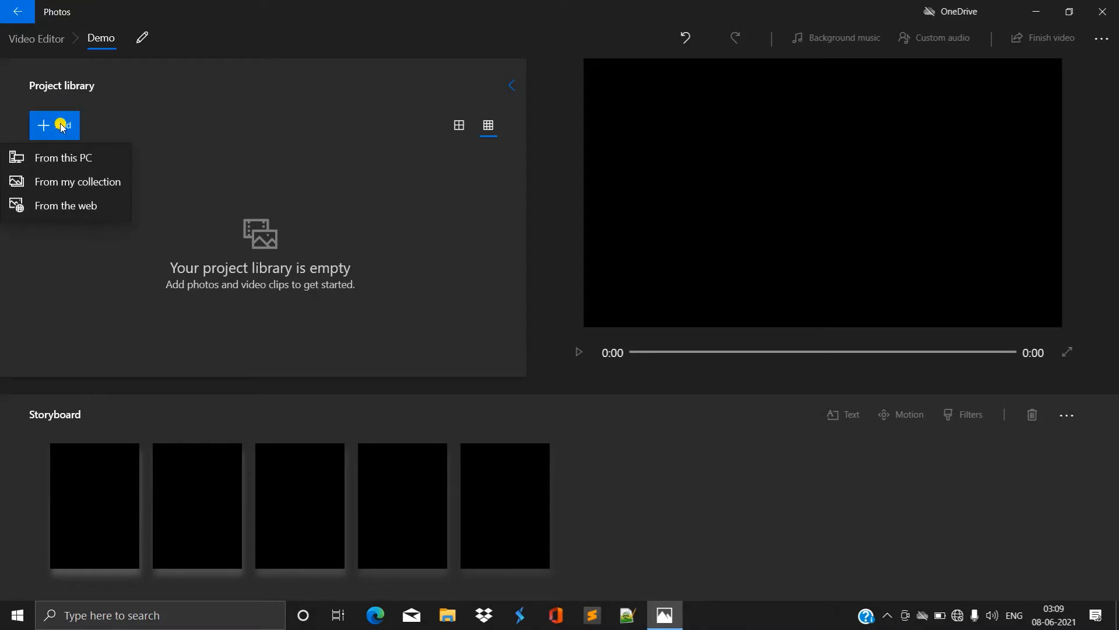
{"action": "left_click", "coordinate": [66, 157]}
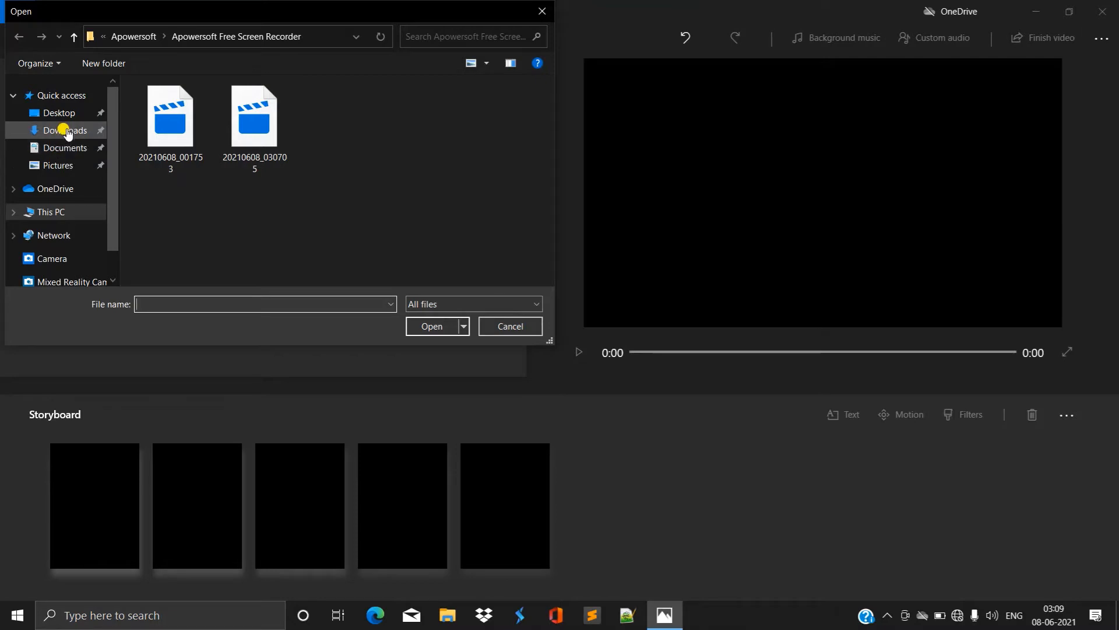
{"action": "left_click", "coordinate": [66, 131]}
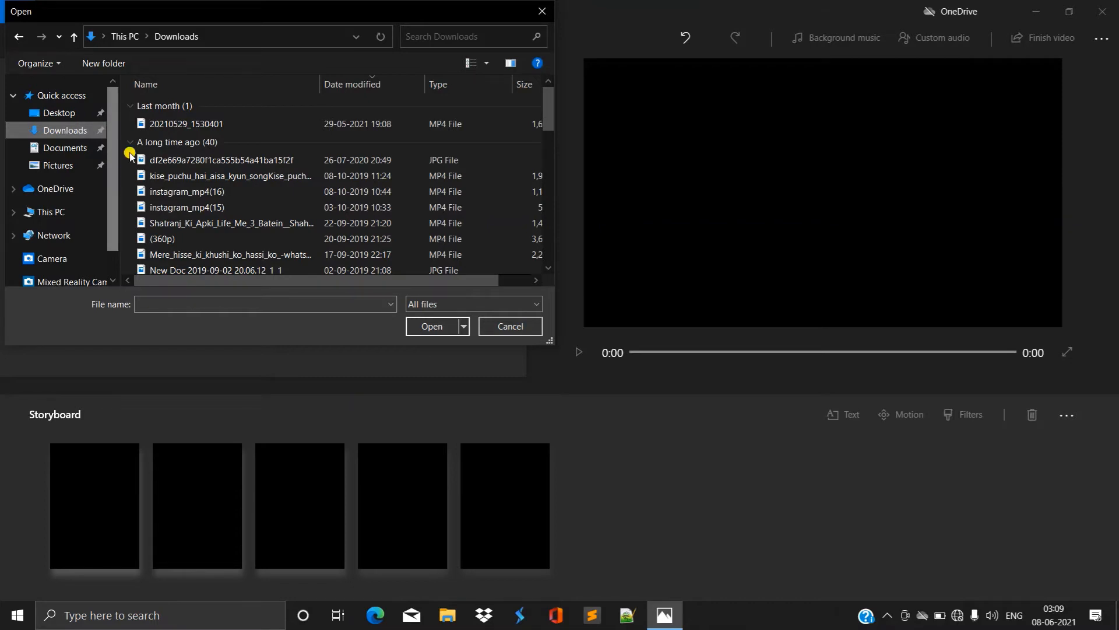
{"action": "left_click", "coordinate": [184, 125]}
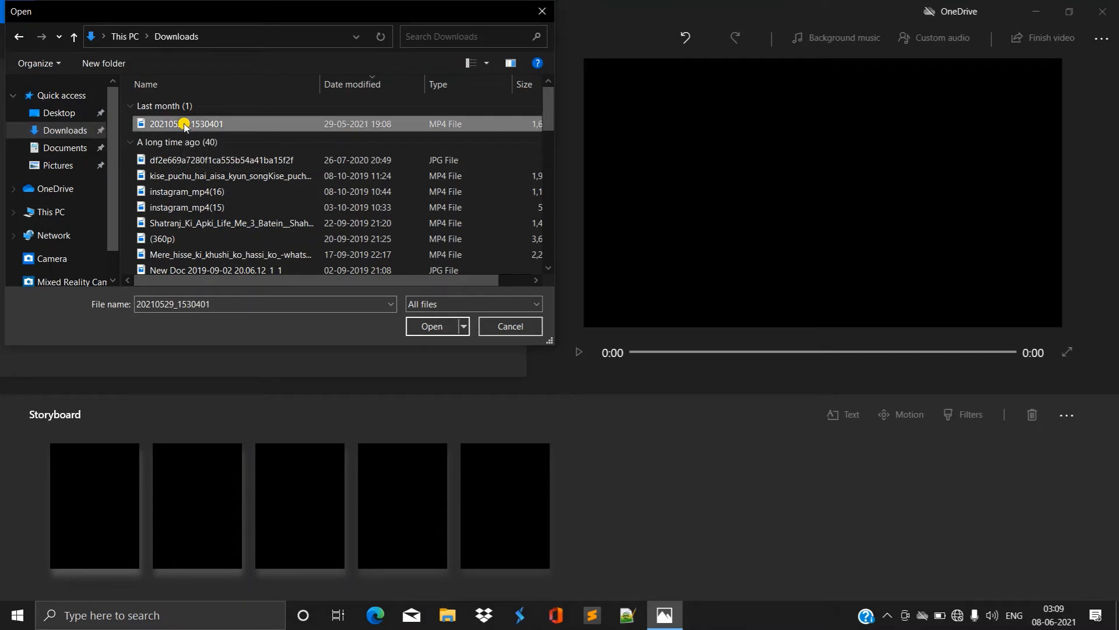
{"action": "left_click", "coordinate": [220, 209], "text": "ctrl"}
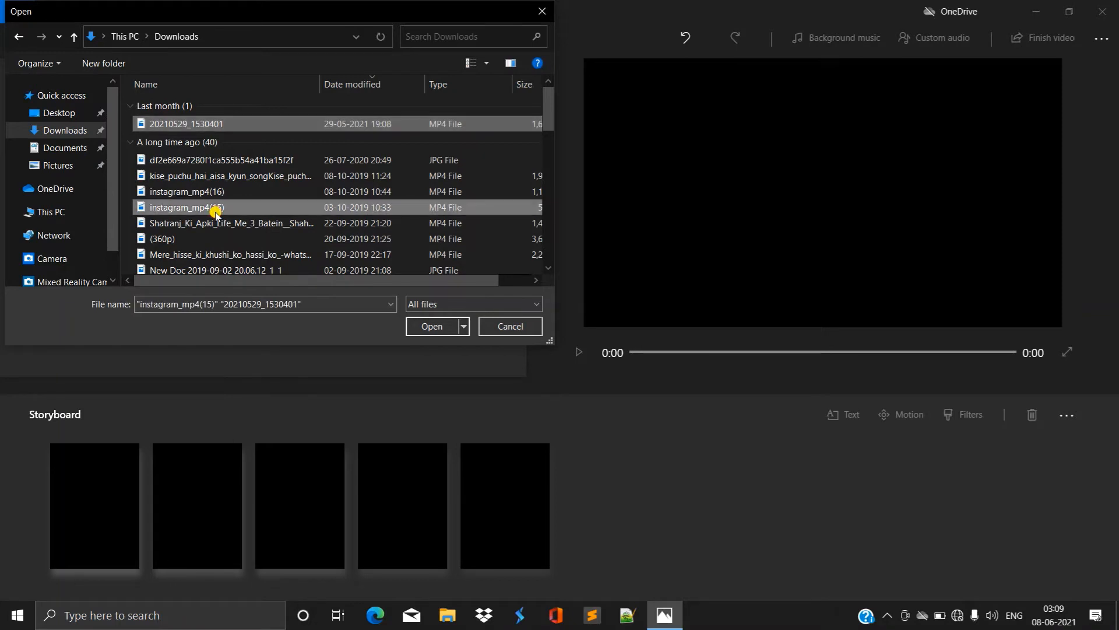
{"action": "left_click", "coordinate": [430, 325]}
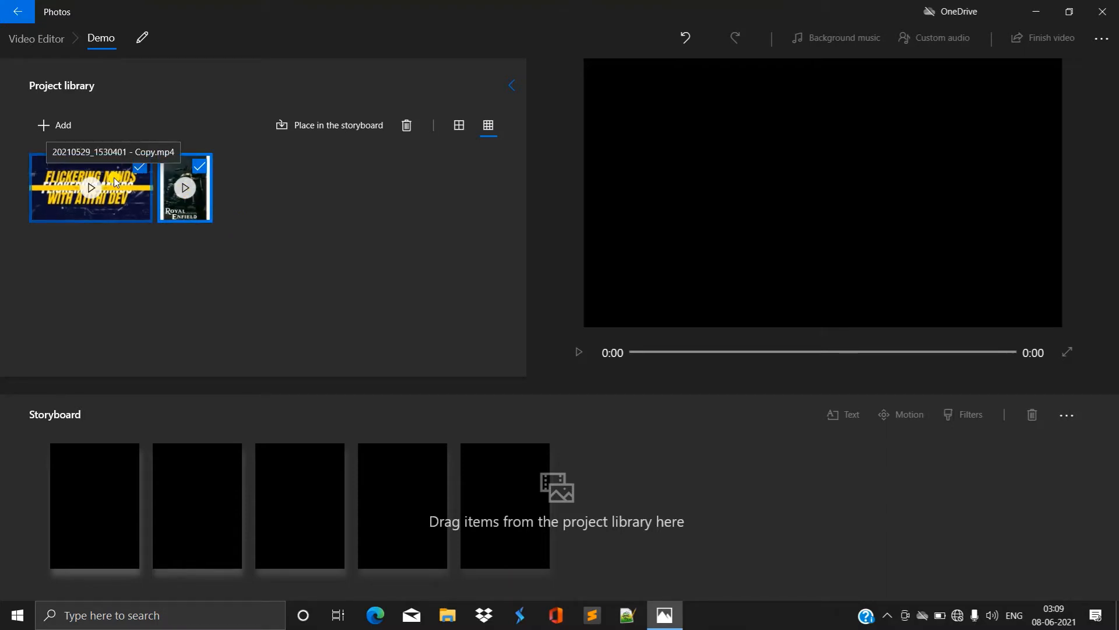
{"action": "left_click_drag", "start_coordinate": [114, 182], "coordinate": [124, 541]}
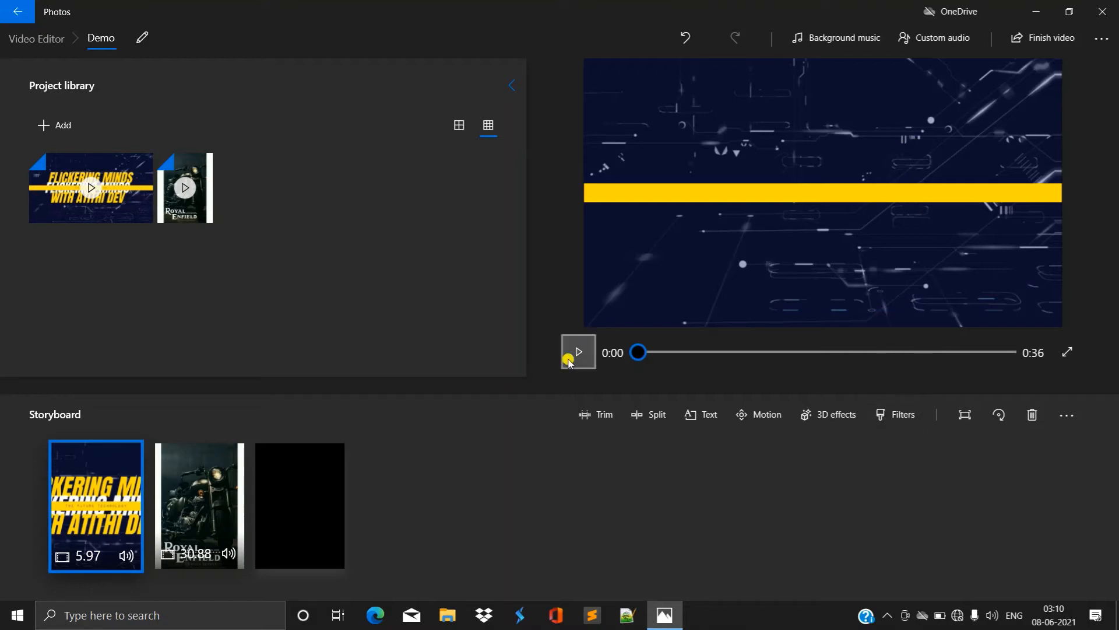
Try the Trim tool on the intro clip and the motorcycle clip, cancelling it both times.
{"action": "left_click", "coordinate": [585, 424]}
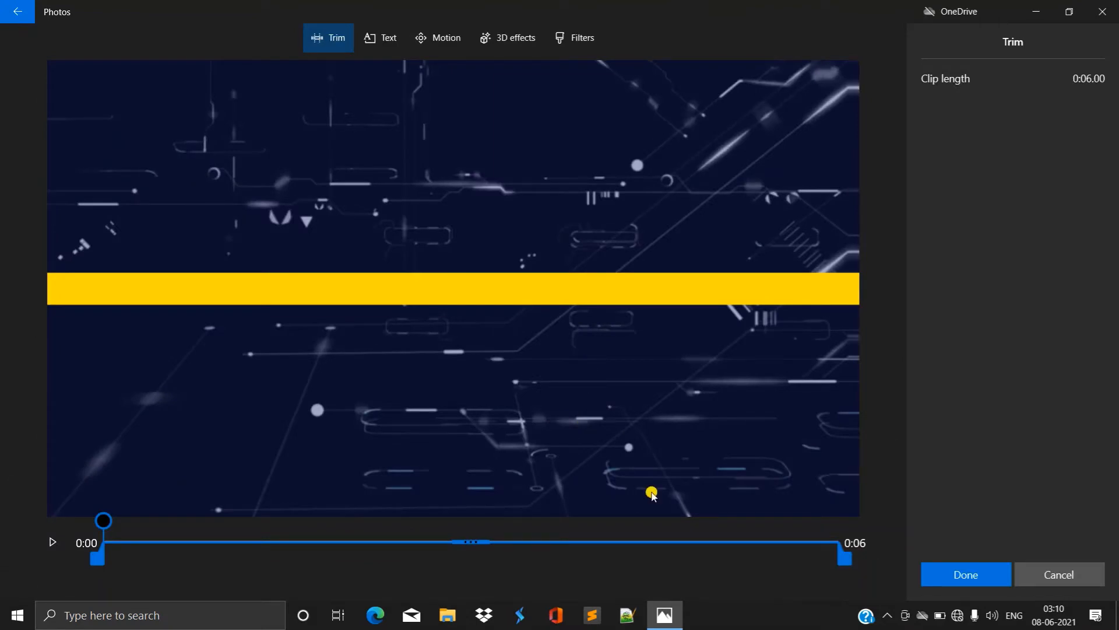
{"action": "mouse_move", "coordinate": [844, 560]}
{"action": "left_mouse_down"}
{"action": "mouse_move", "coordinate": [649, 562]}
{"action": "mouse_move", "coordinate": [855, 563]}
{"action": "left_mouse_up"}
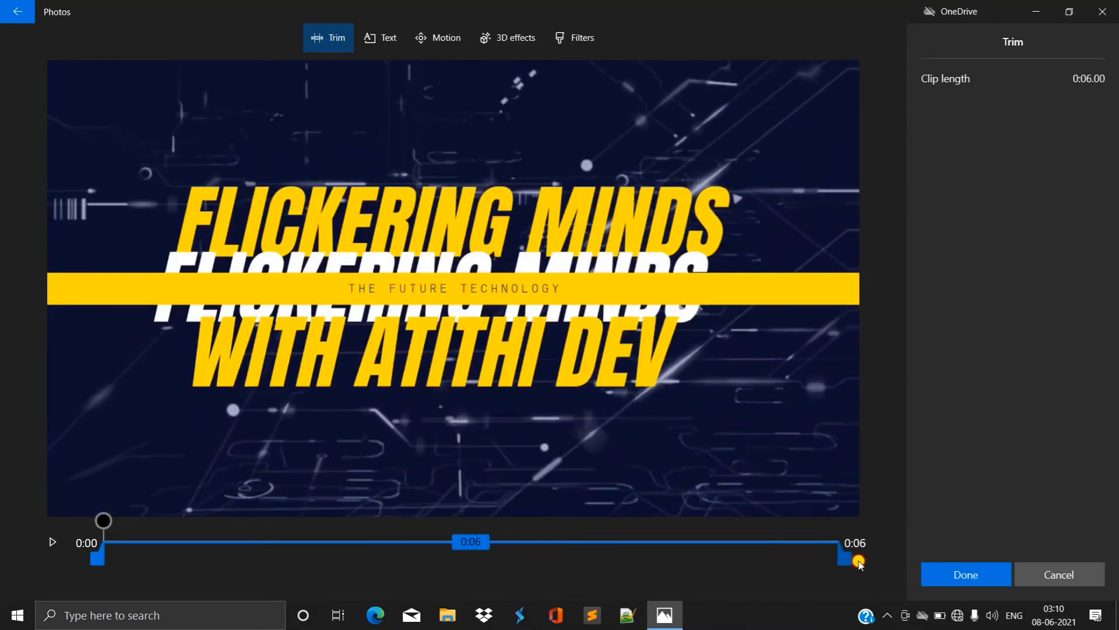
{"action": "left_click", "coordinate": [1047, 575]}
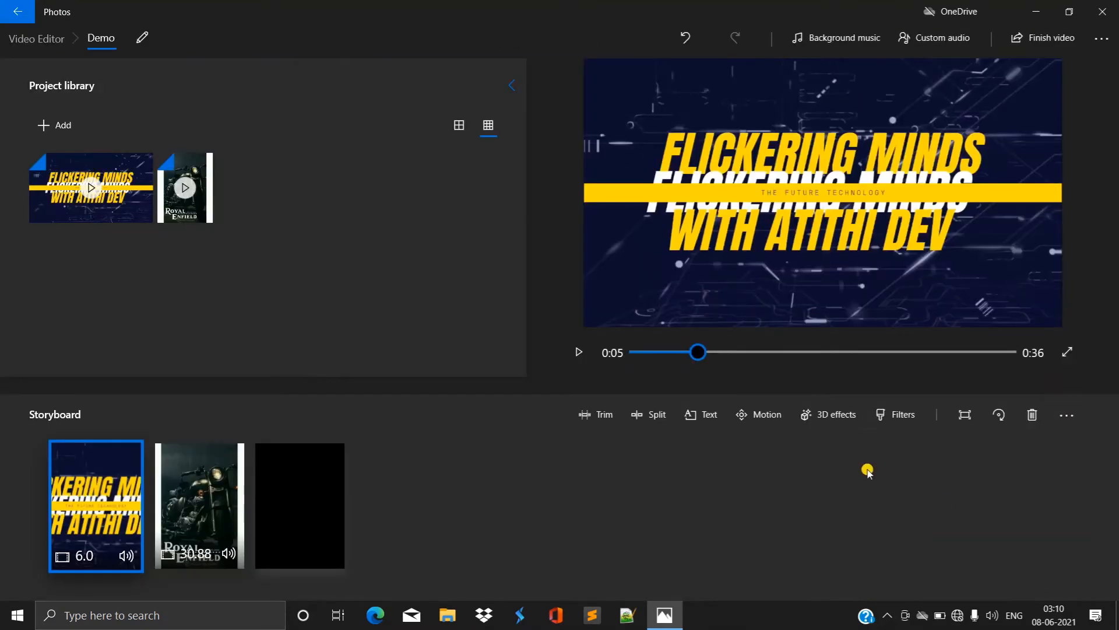
{"action": "left_click", "coordinate": [207, 498]}
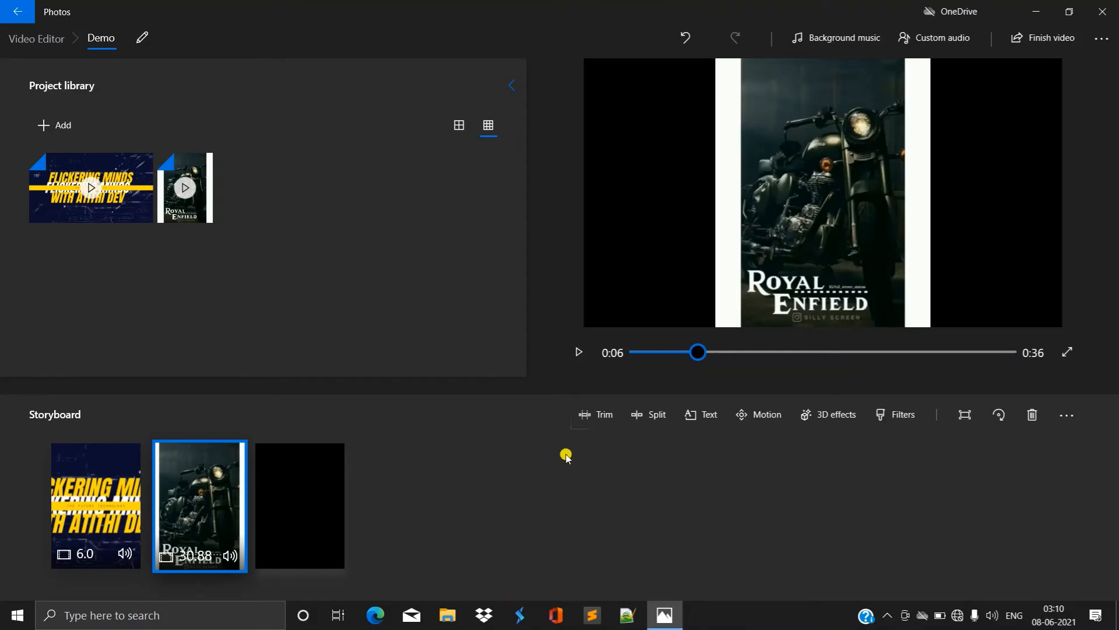
{"action": "left_click", "coordinate": [600, 411]}
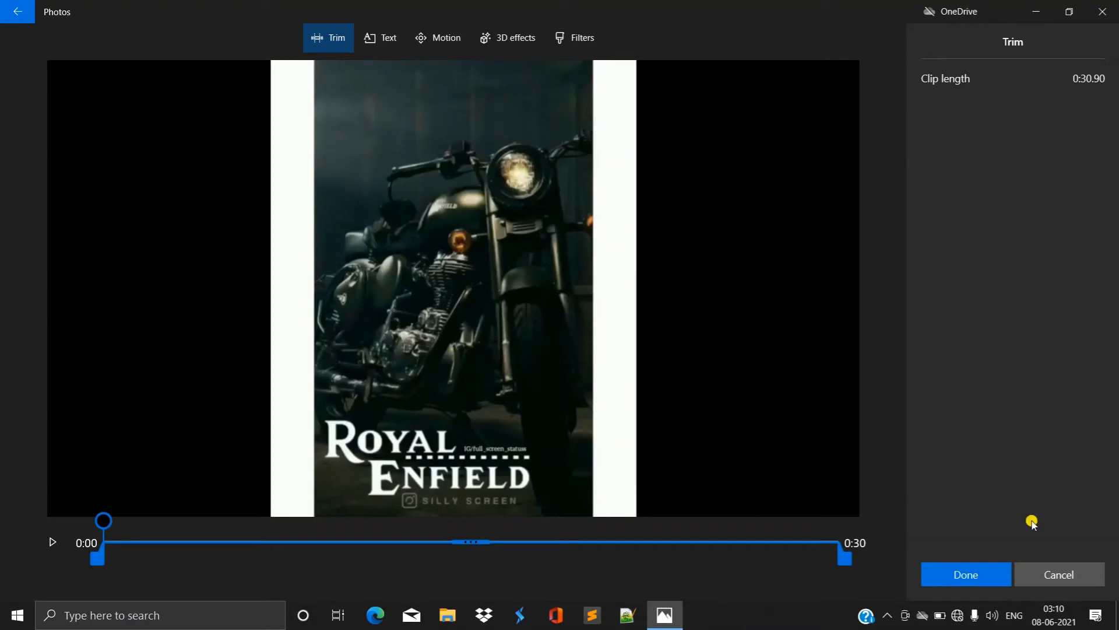
{"action": "left_click", "coordinate": [1039, 575]}
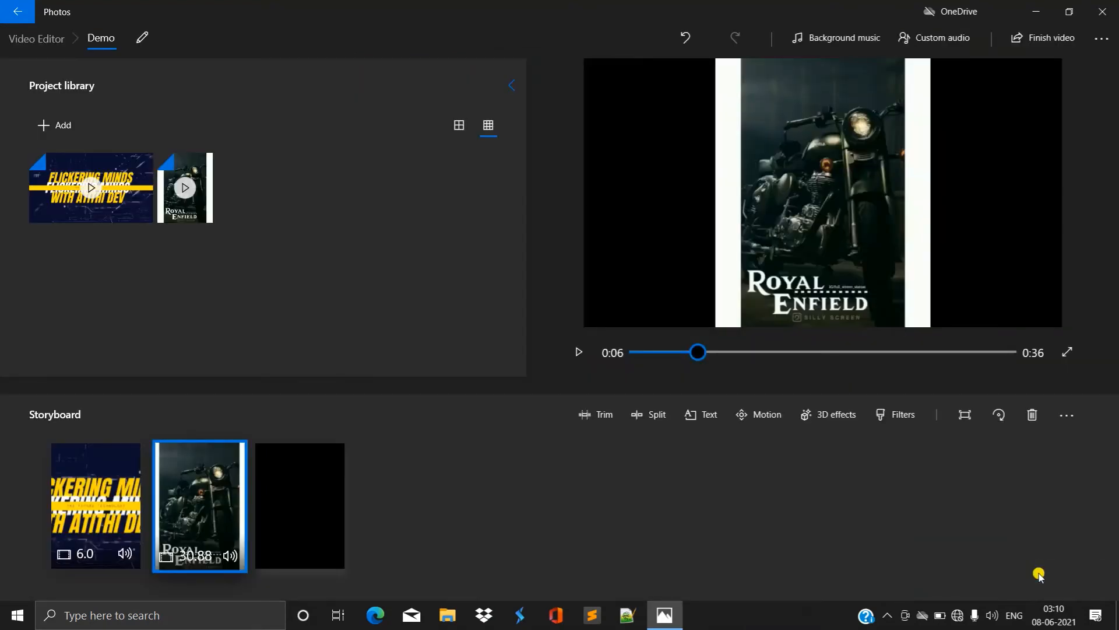
Try the text "royal" on the motorcycle clip in the Adventure style, with the Title 1 layout and the framed centred layout.
{"action": "left_click", "coordinate": [706, 416]}
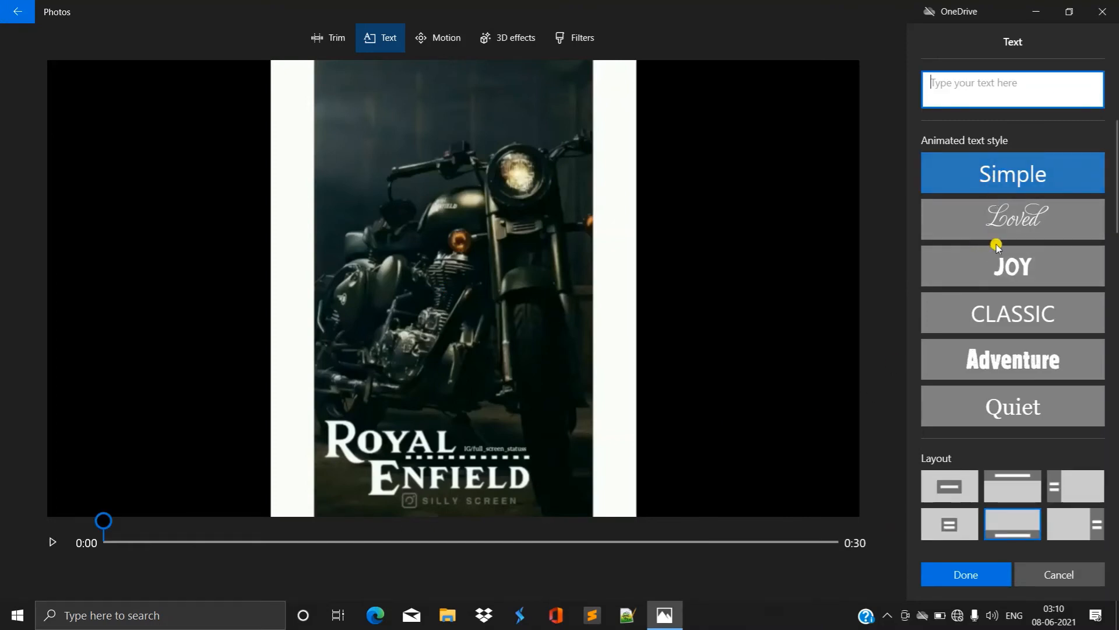
{"action": "left_click", "coordinate": [999, 363]}
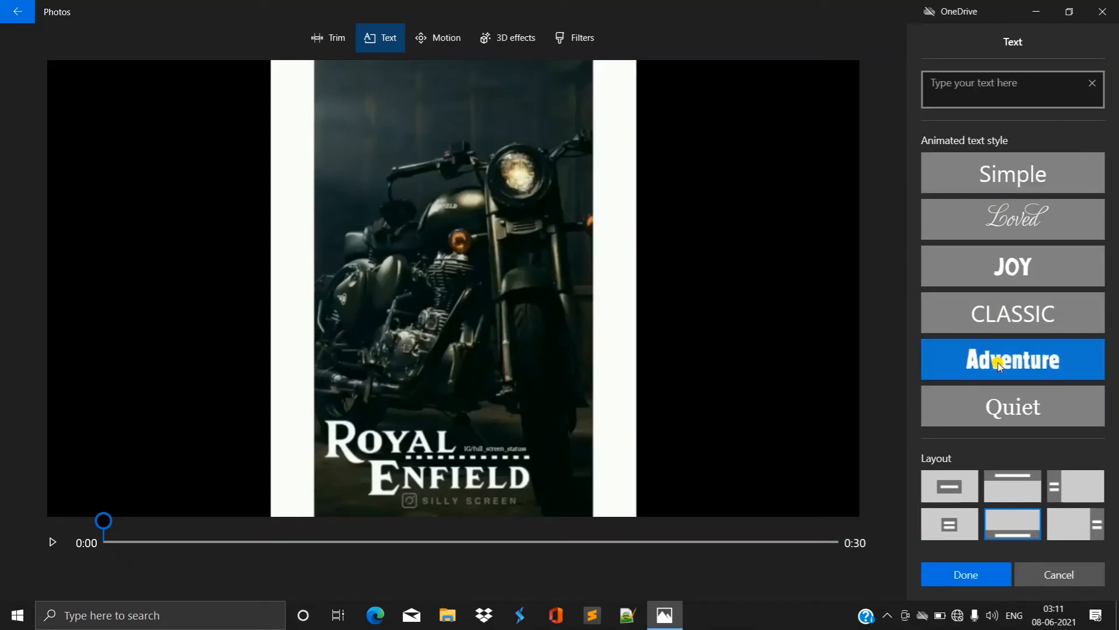
{"action": "left_click", "coordinate": [965, 93]}
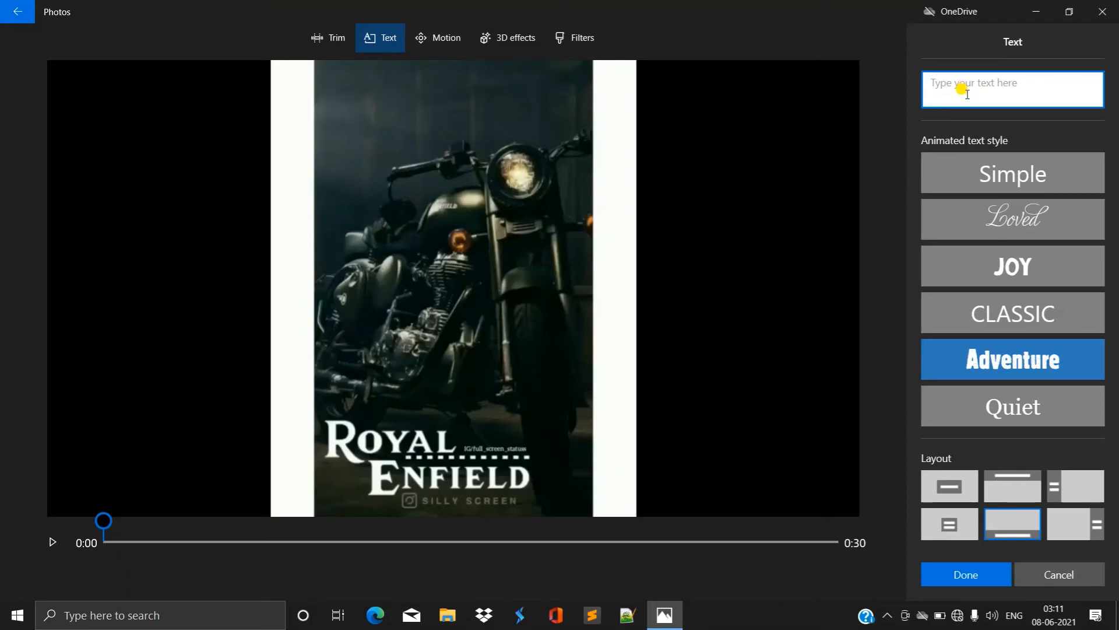
{"action": "type", "text": "royal"}
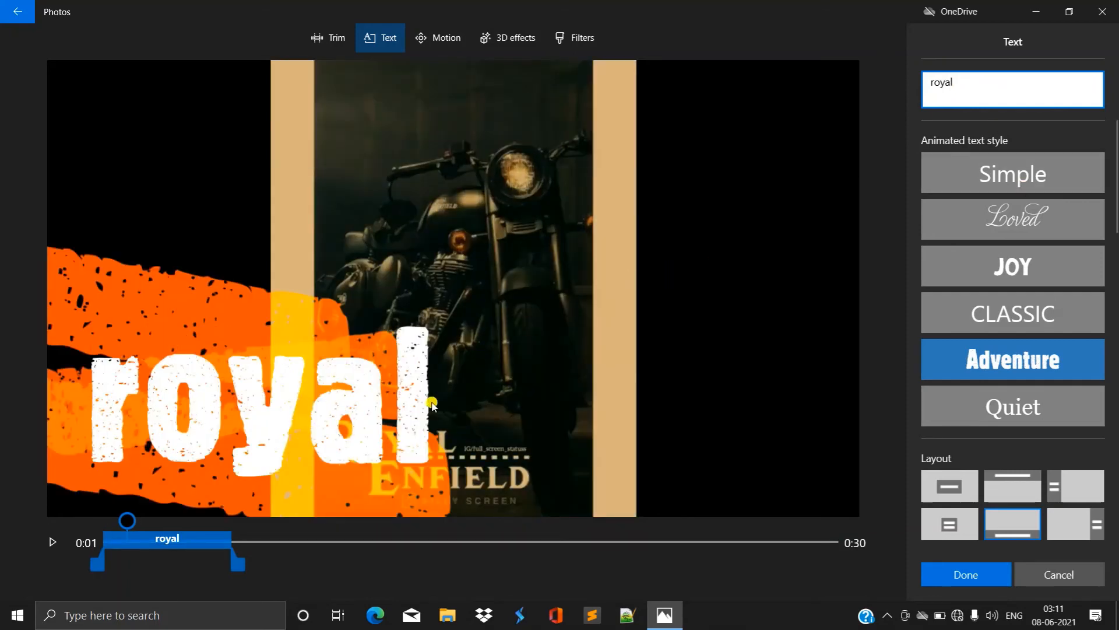
{"action": "left_click", "coordinate": [950, 483]}
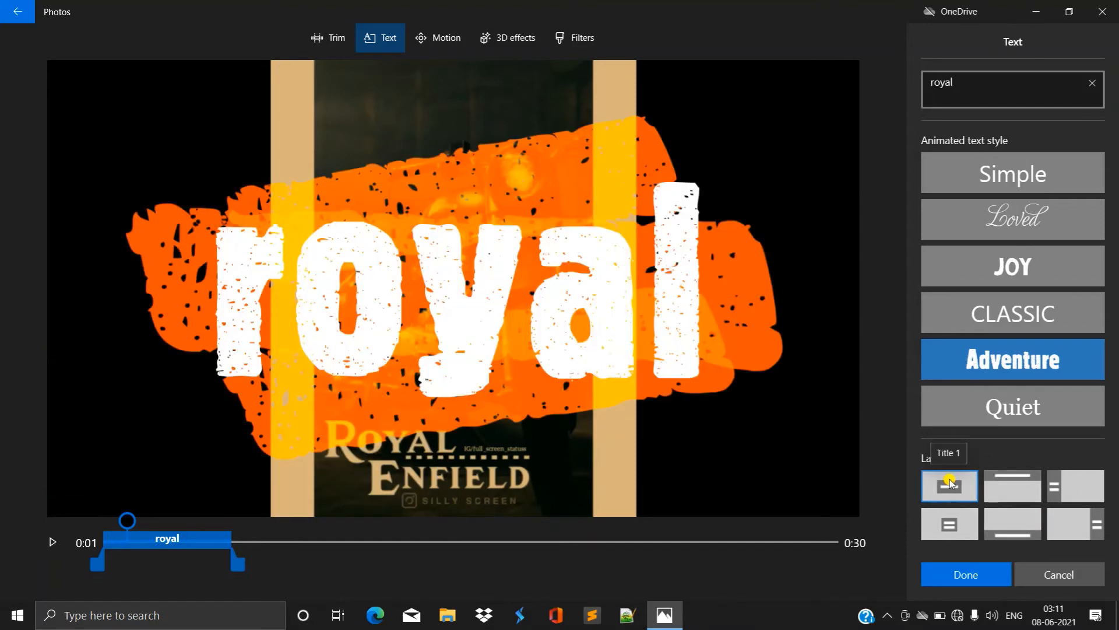
{"action": "left_click", "coordinate": [949, 528]}
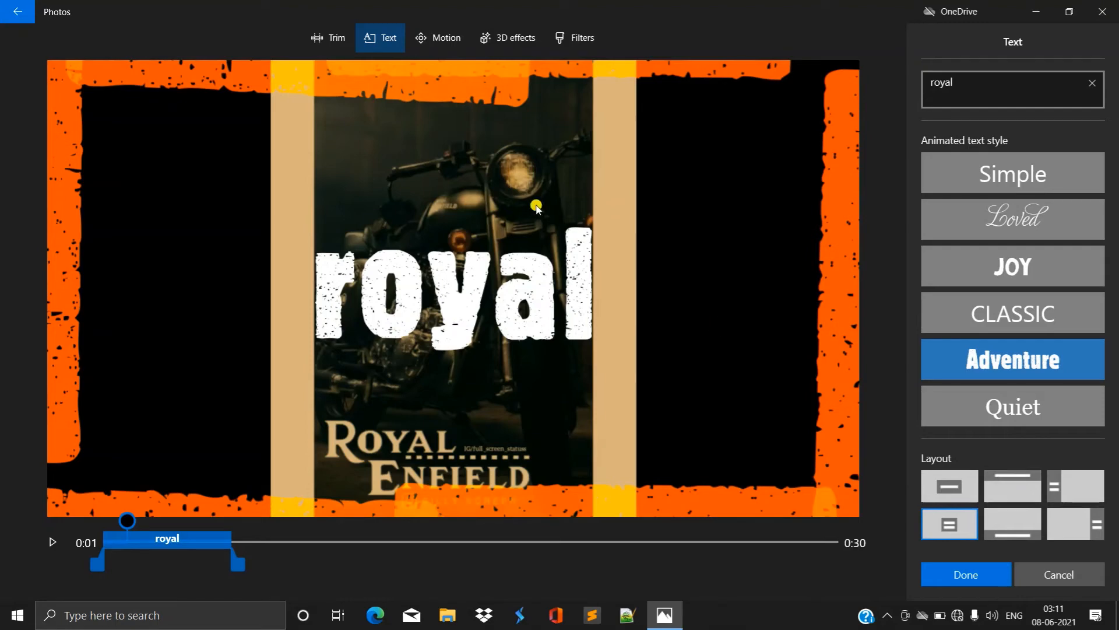
Try the Classic, Original and Adventure filters on the motorcycle clip and discard all unsaved changes to the clip.
{"action": "left_click", "coordinate": [575, 36]}
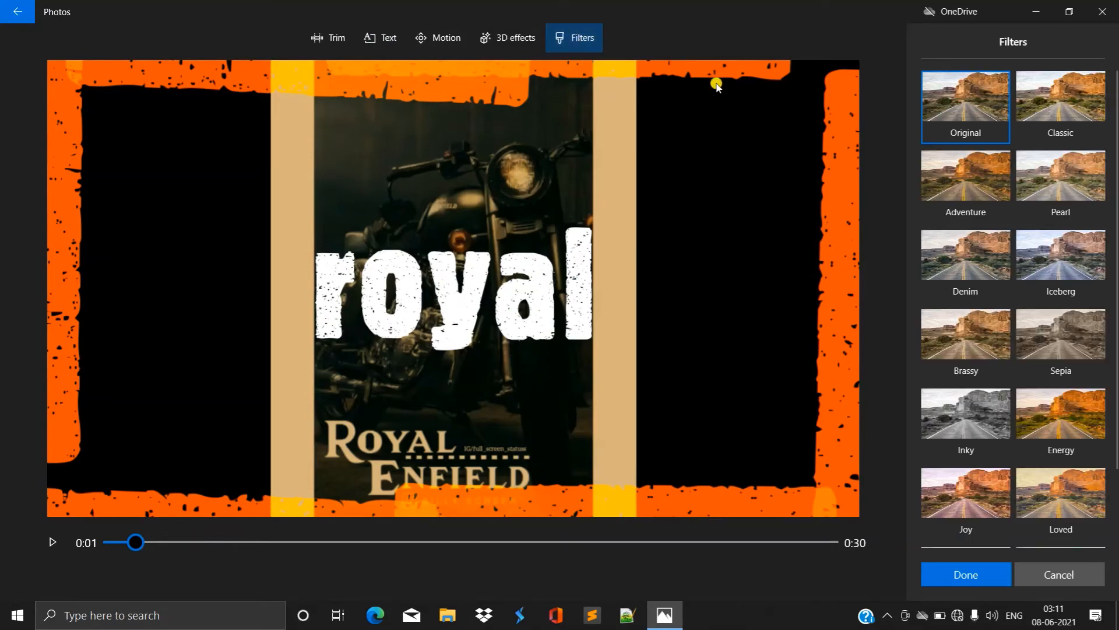
{"action": "left_click", "coordinate": [1048, 109]}
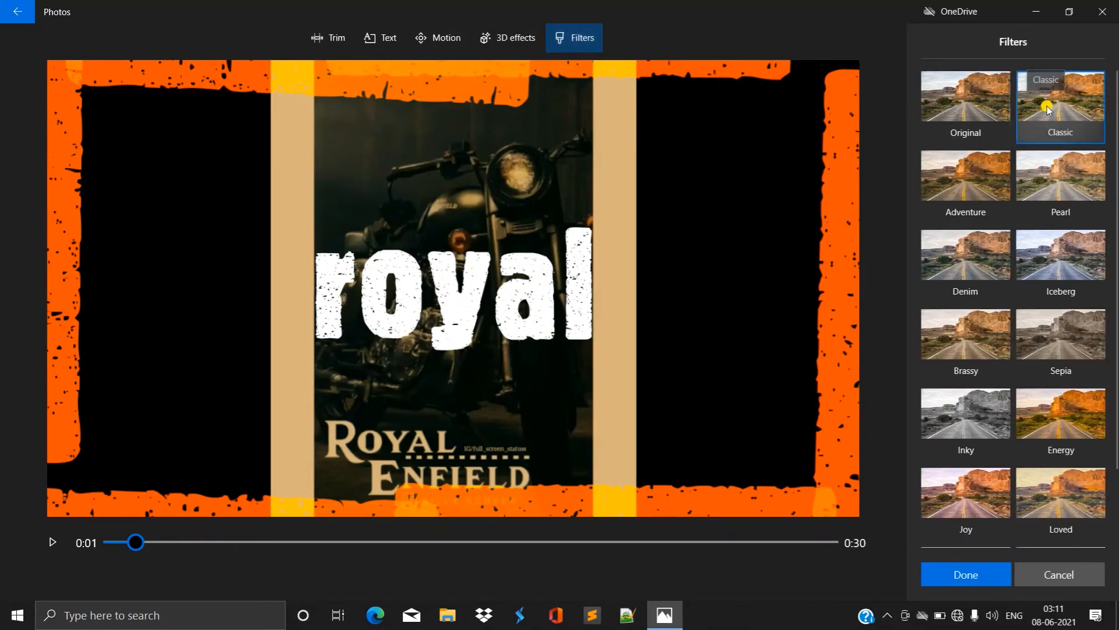
{"action": "left_click", "coordinate": [956, 108]}
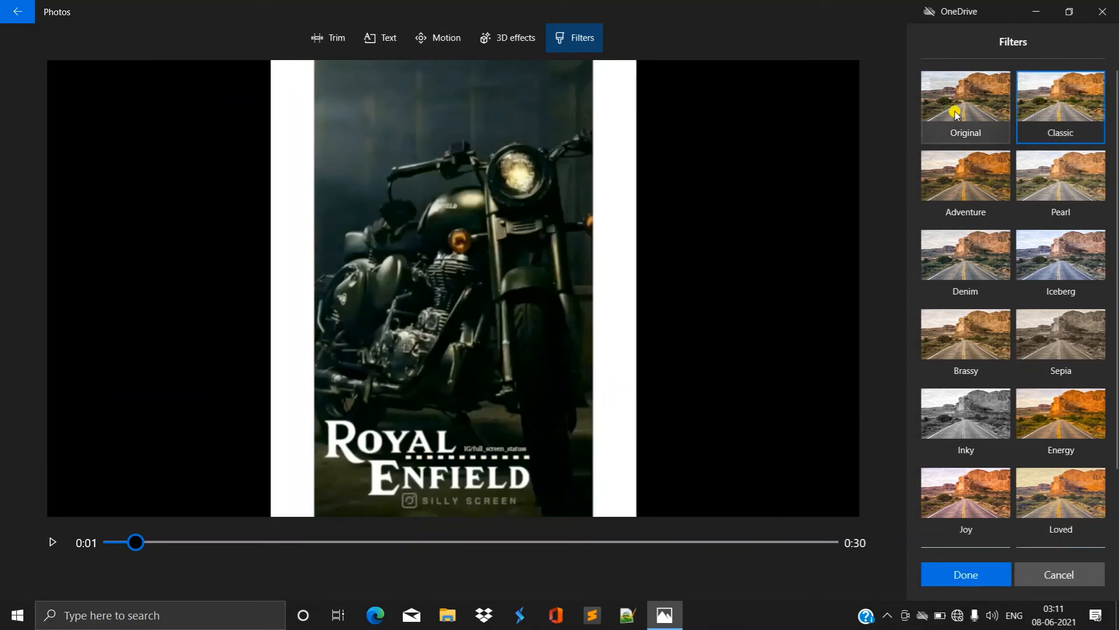
{"action": "left_click", "coordinate": [969, 175]}
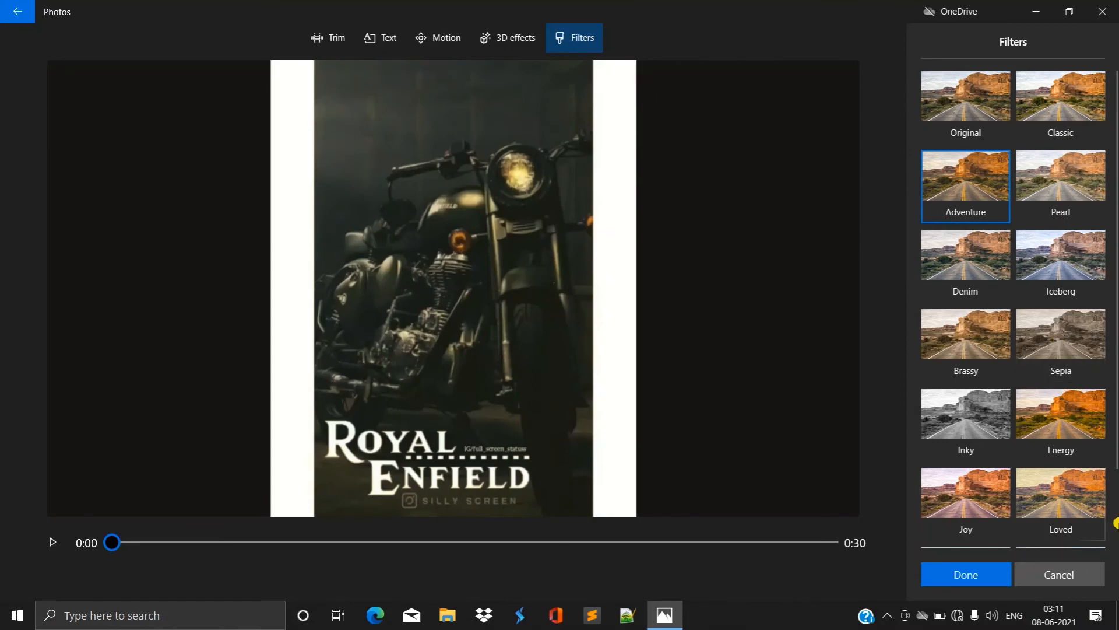
{"action": "left_click", "coordinate": [1057, 574]}
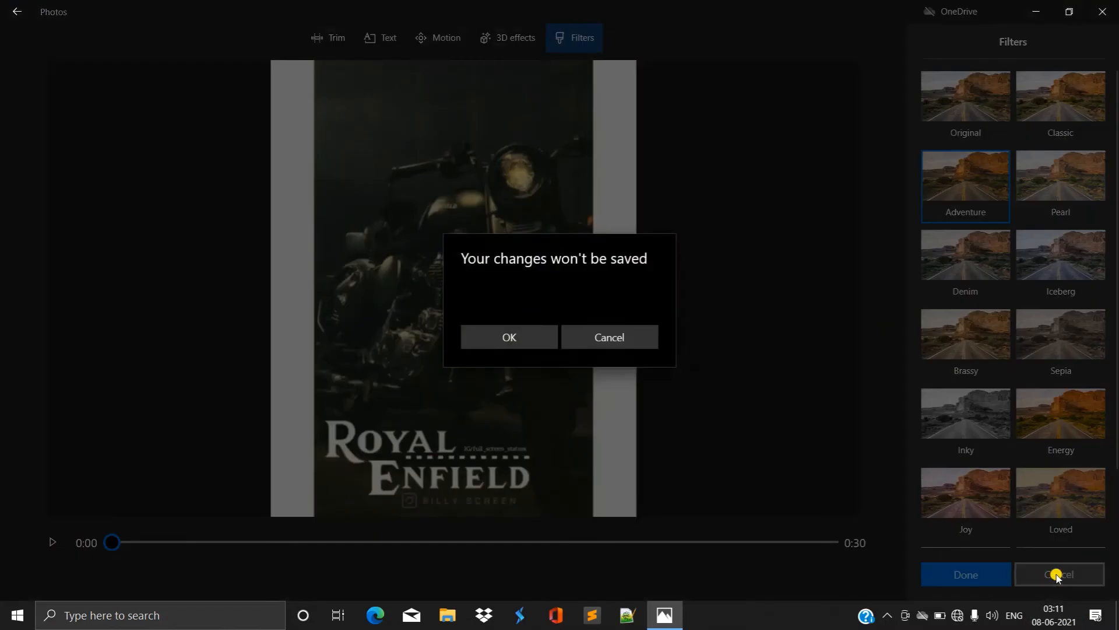
{"action": "left_click", "coordinate": [516, 336]}
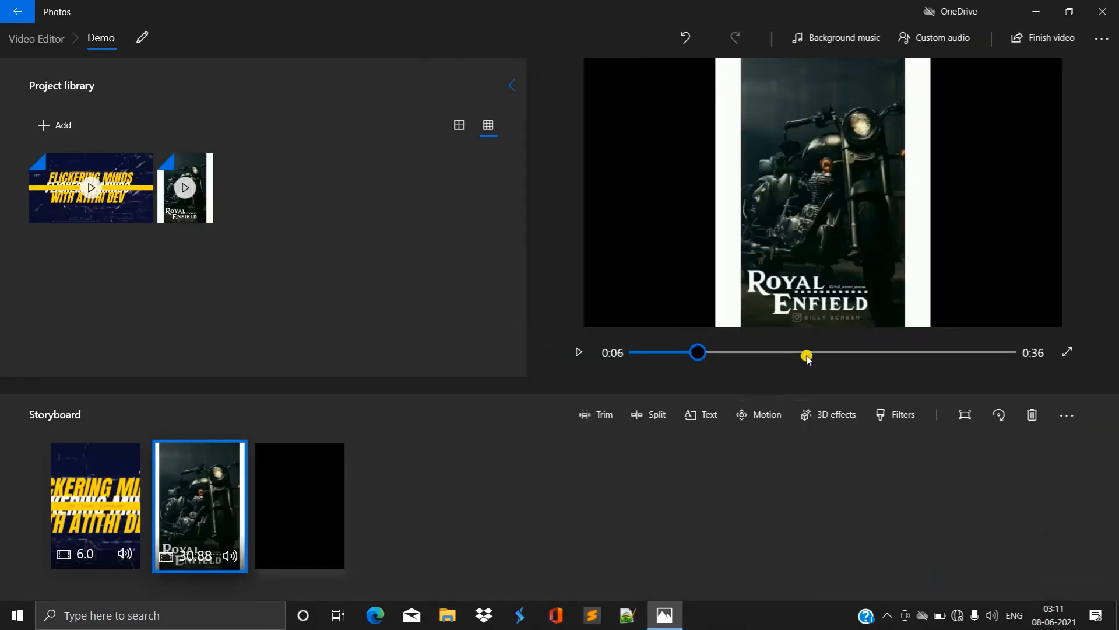
Start the 3D effects editor for the motorcycle clip and cancel its loading.
{"action": "left_click", "coordinate": [832, 415]}
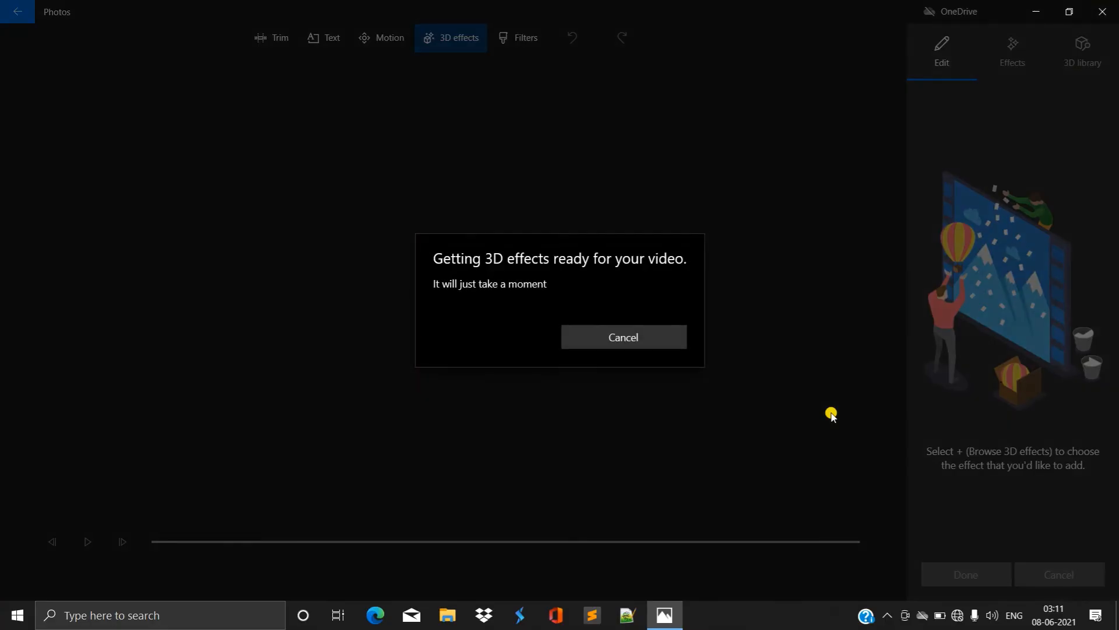
{"action": "left_click", "coordinate": [651, 335]}
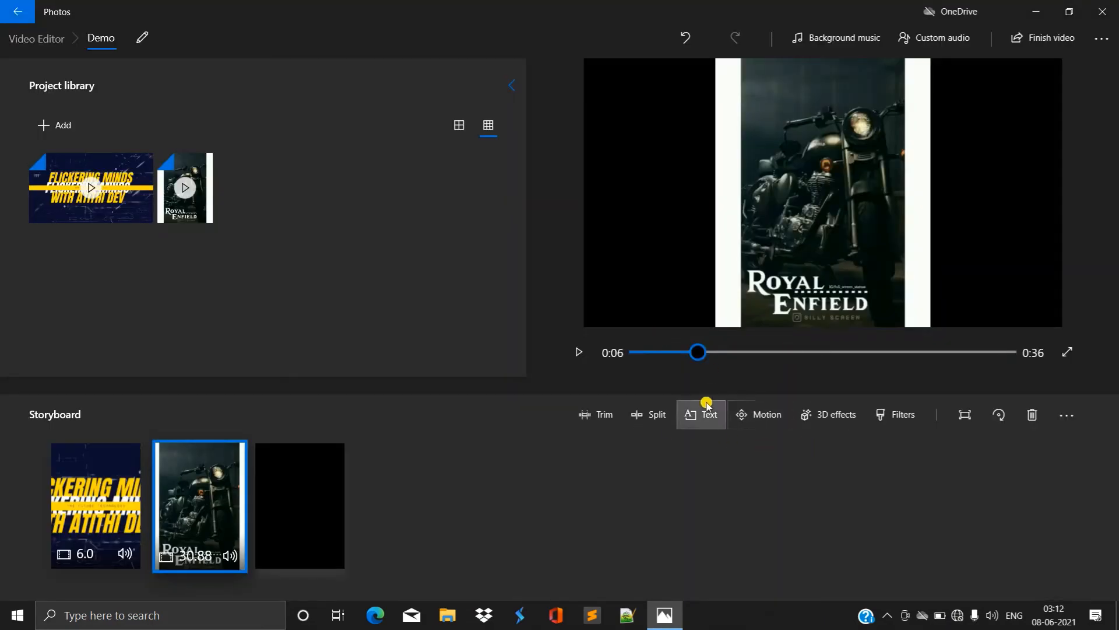
Examine the background music and custom audio options without adding any sound.
{"action": "left_click", "coordinate": [835, 39]}
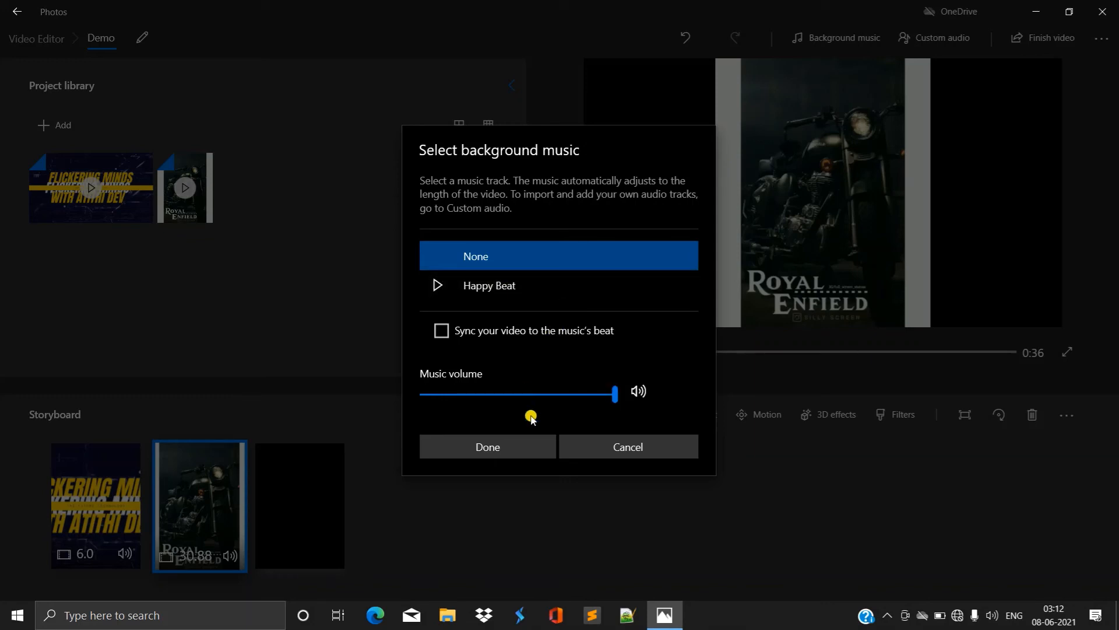
{"action": "left_click", "coordinate": [630, 443]}
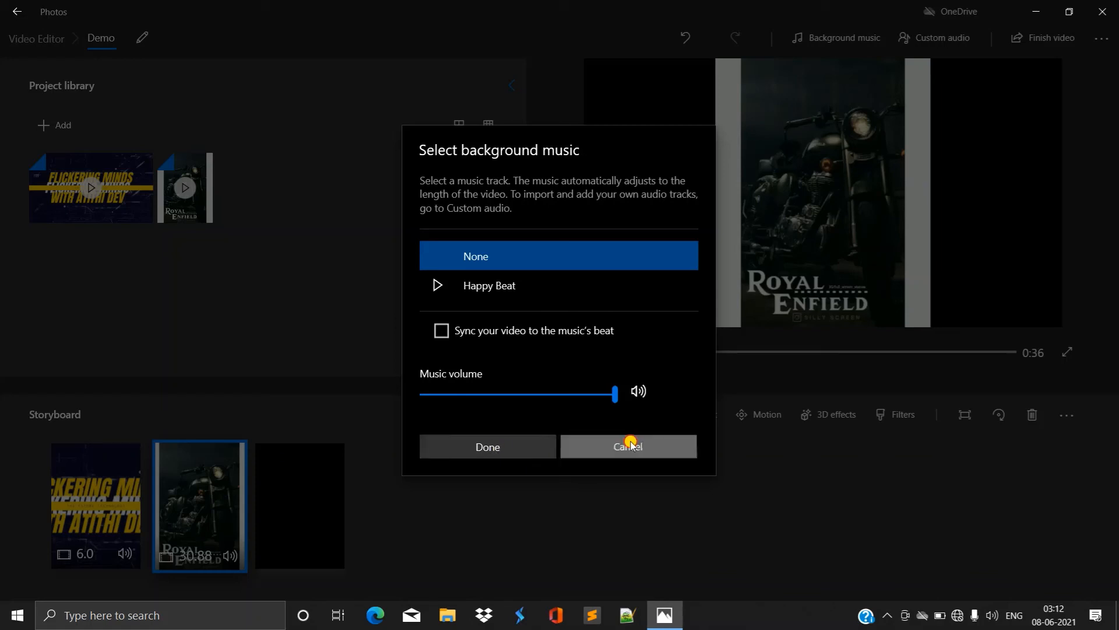
{"action": "left_click", "coordinate": [937, 42]}
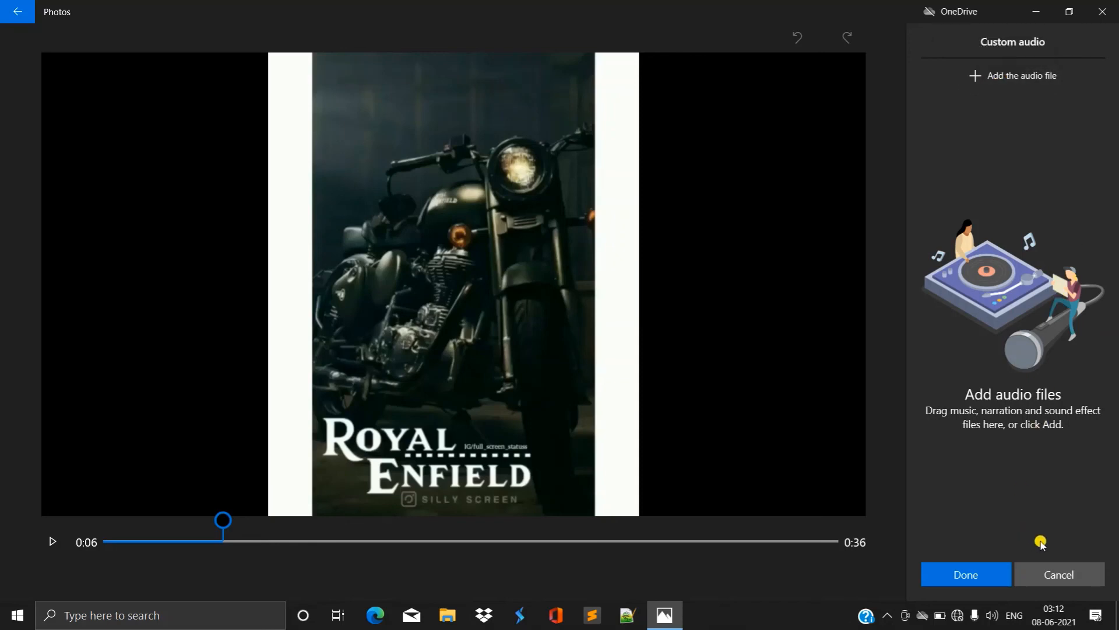
{"action": "left_click", "coordinate": [1049, 576]}
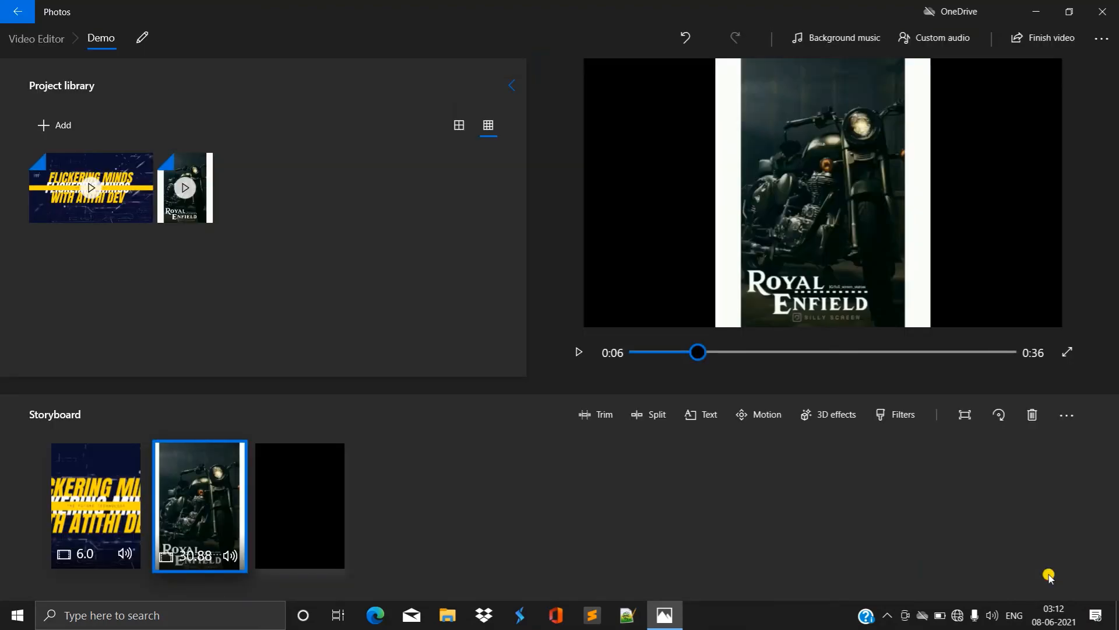